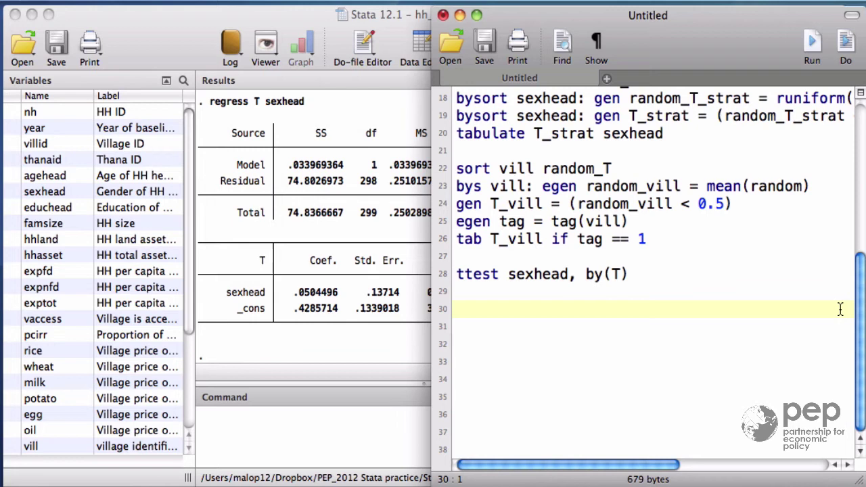
- Add 'loneway exptot vill' to the do-file and run it, giving intraclass correlation 0.11412
type("loneway ")
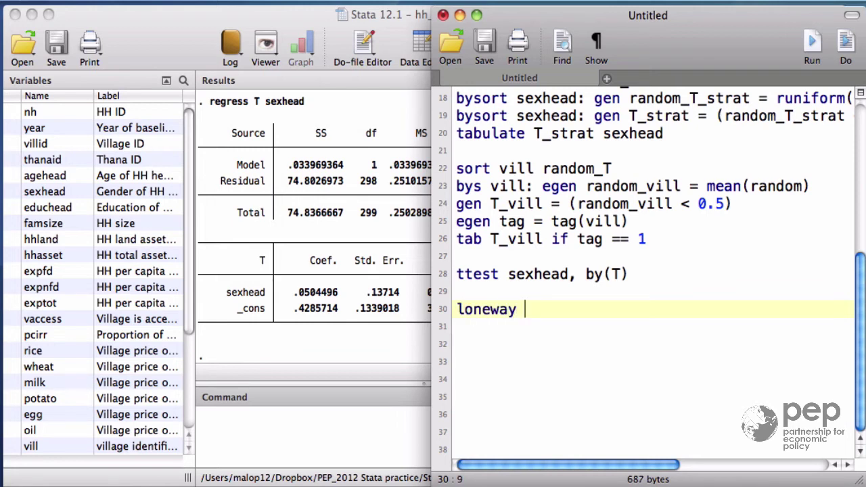
type("exptot")
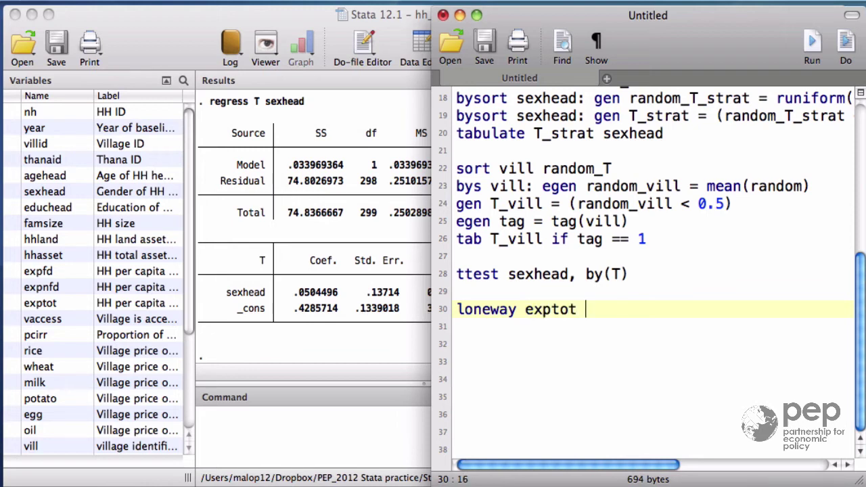
type(" vill")
triple_click(835, 309)
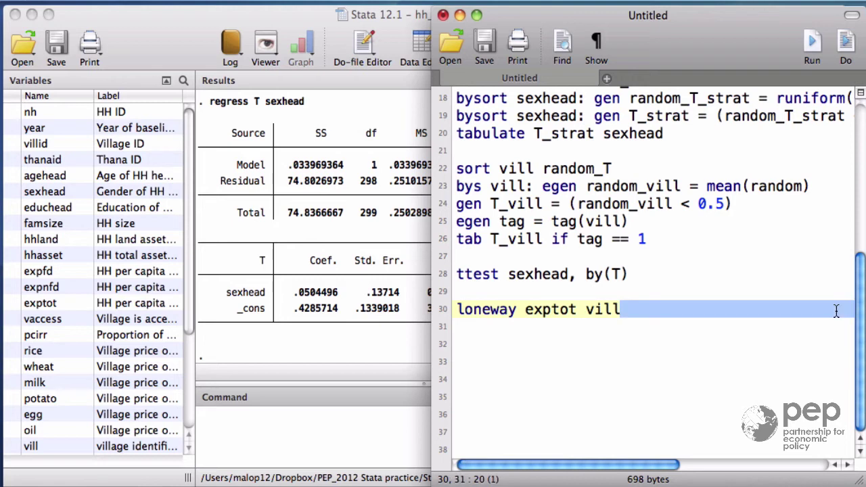
left_click(848, 44)
left_click(383, 344)
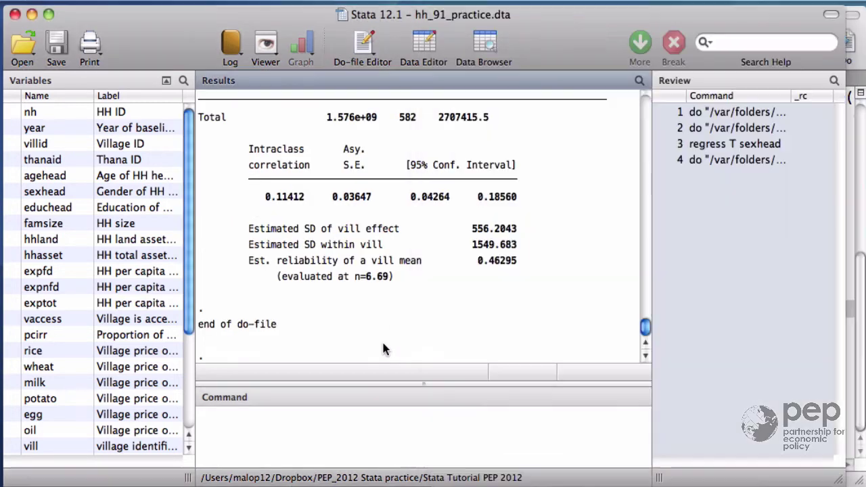
scroll(383, 349, "up", 3)
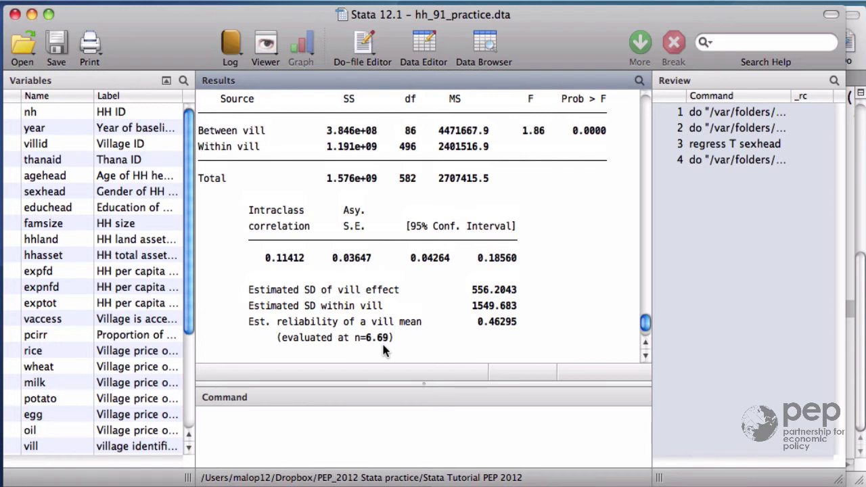
- Run 'return list' to show r(rho) = .1141 and add 'global rho = r(rho)' to the do-file
left_click(382, 414)
type("return list")
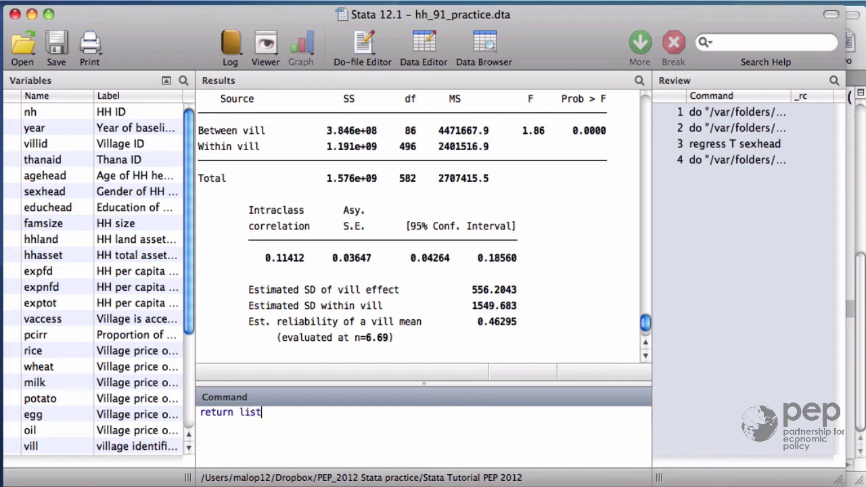
key("Return")
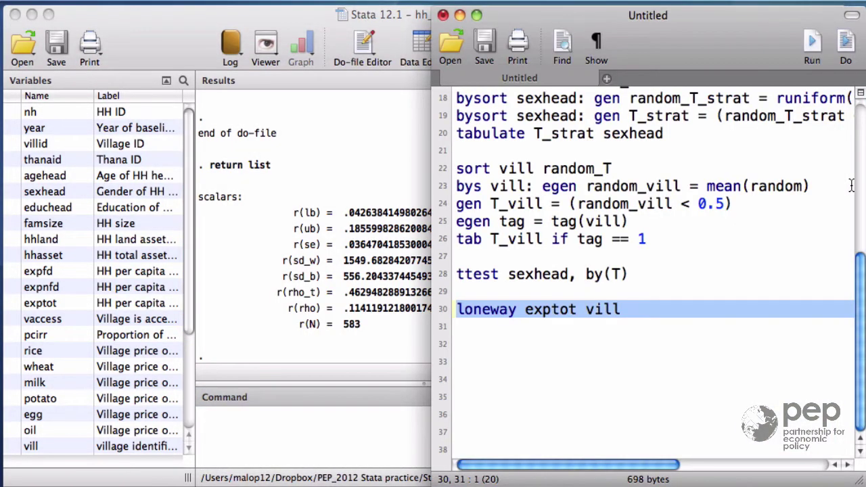
key("Right")
type("global r")
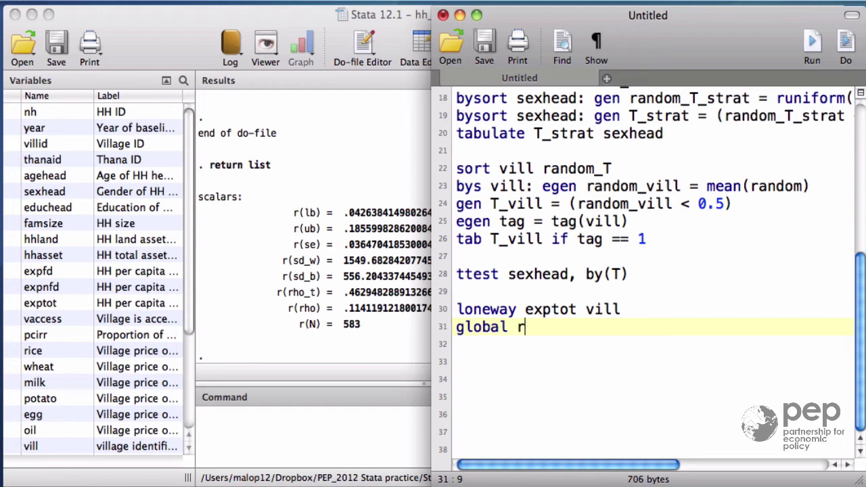
type("ho = r(rho")
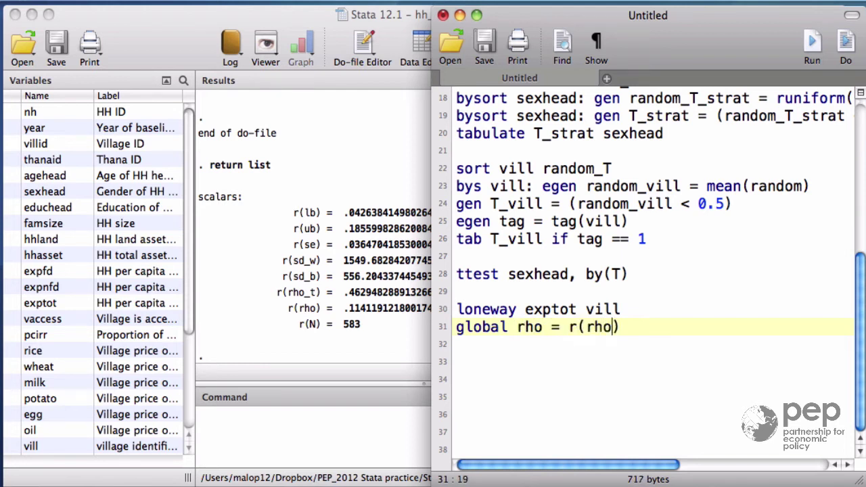
type(")")
- Add and run 'reg T sexhead, cluster(vill)', getting coefficient .0504496 (p = 0.696) over 84 clusters
key("Return")
type("reg T sexhea")
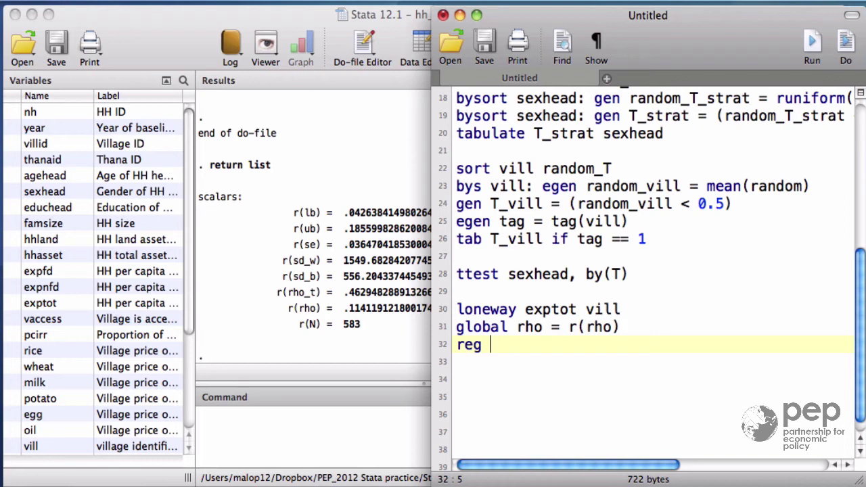
type("d")
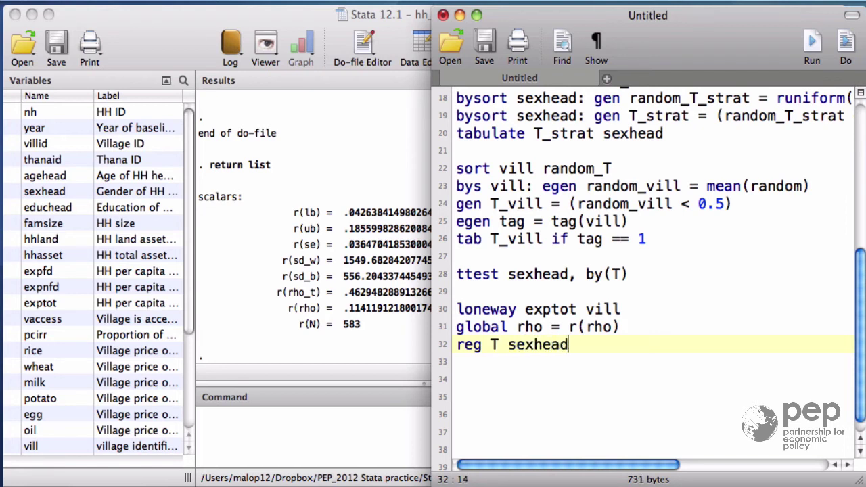
type(", cluster(vill)")
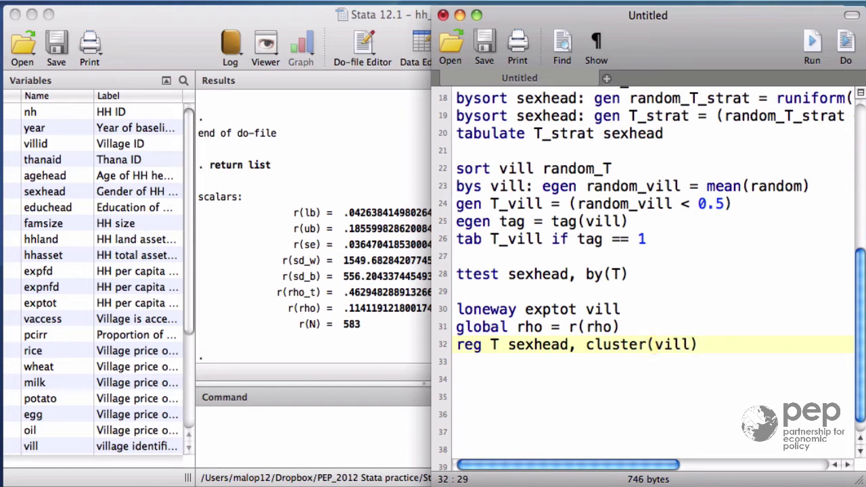
triple_click(820, 342)
left_click(846, 46)
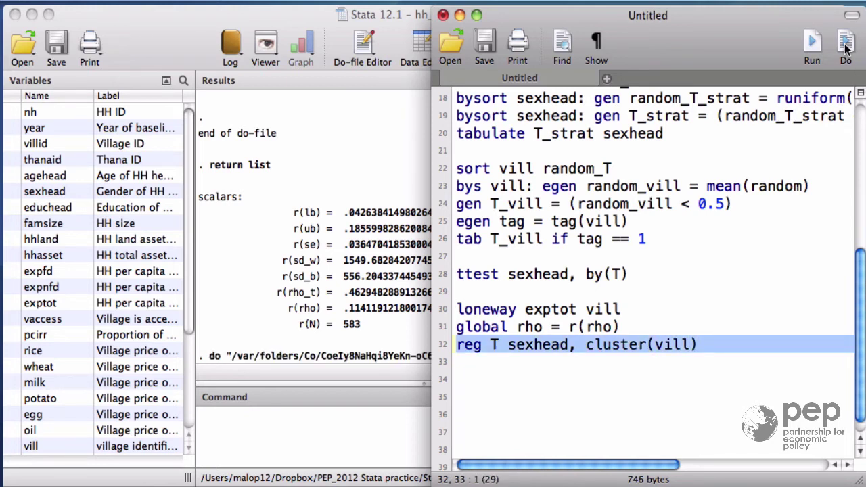
left_click(305, 336)
scroll(305, 336, "up", 3)
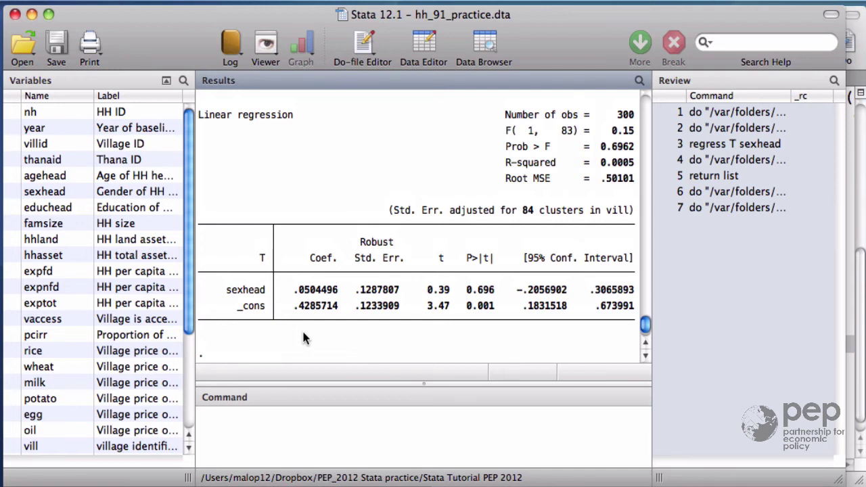
- Gather educhead, famsize, hhland and hhasset in the Command window and cut them
left_click(13, 209)
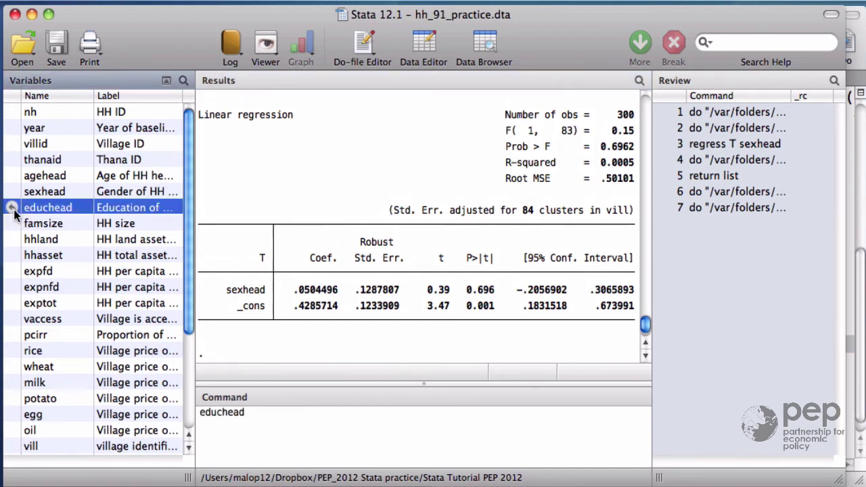
left_click(13, 224)
left_click(13, 240)
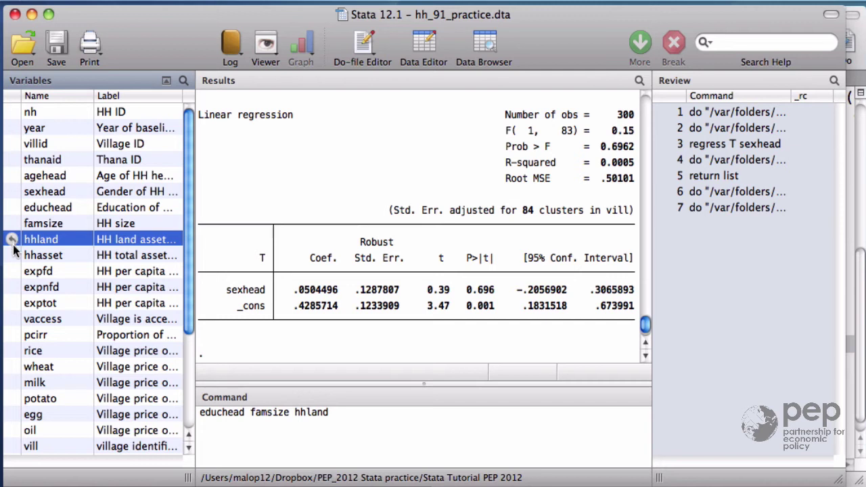
left_click(13, 256)
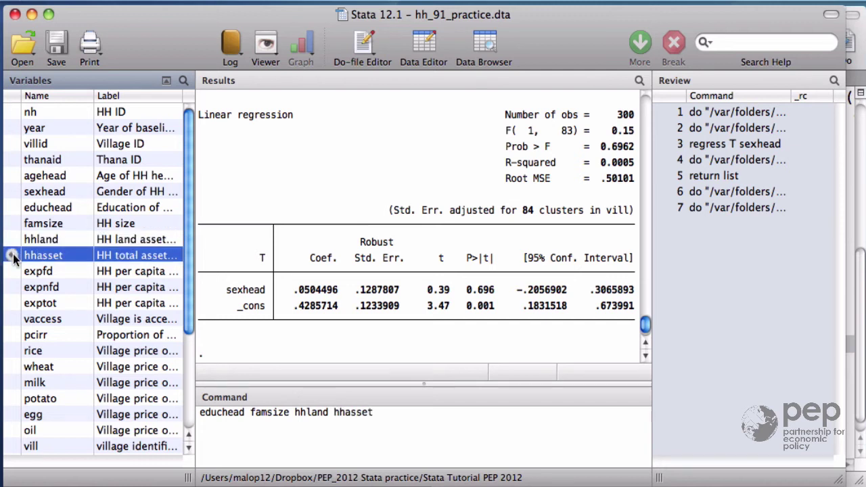
triple_click(383, 414)
key("super+c")
key("BackSpace")
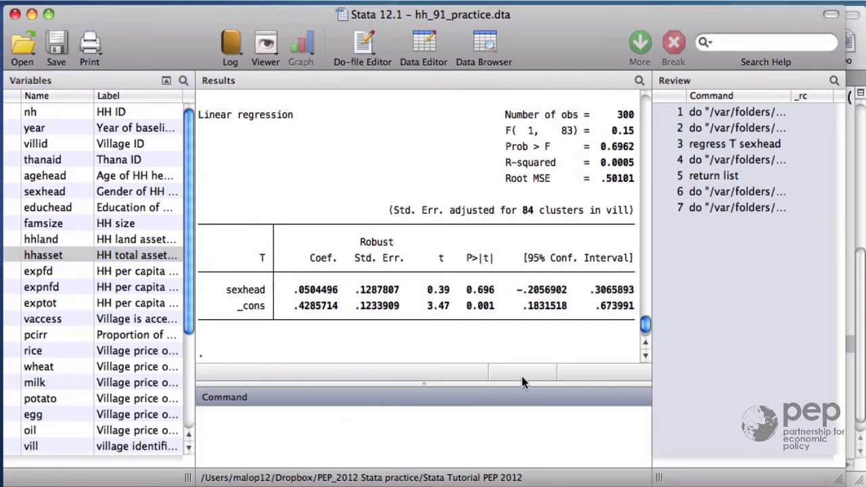
- Paste the four covariates after sexhead on line 32 and rerun; only hhasset is significant (p = 0.033)
left_click(854, 260)
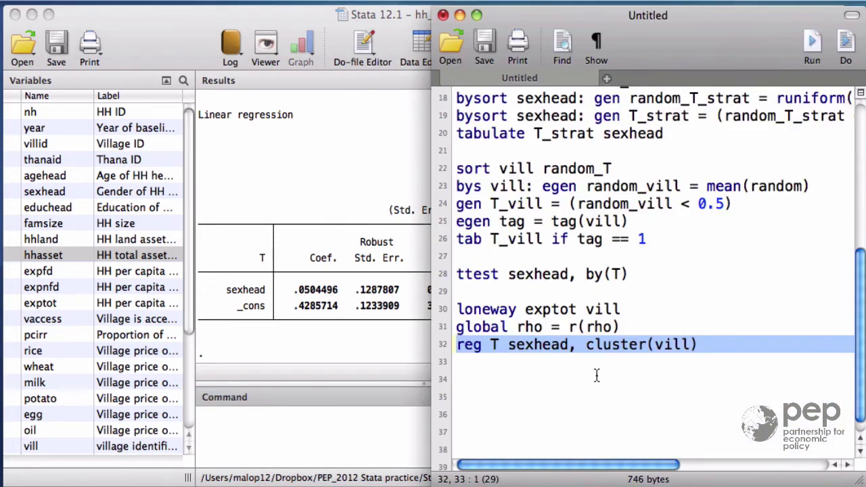
left_click(573, 346)
key("super+v")
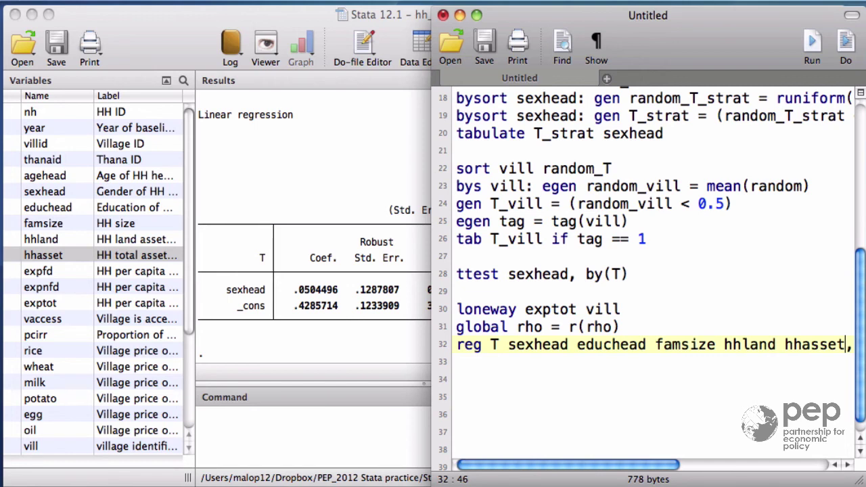
left_click(845, 42)
left_click(389, 271)
scroll(389, 274, "up", 5)
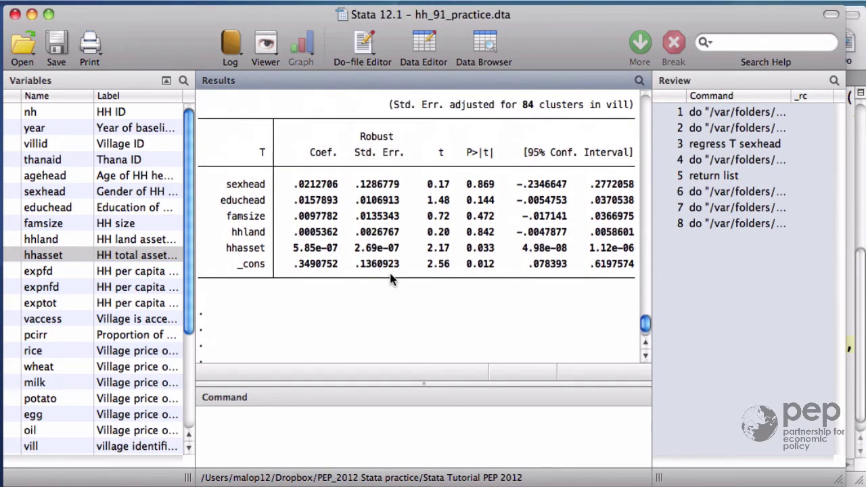
scroll(390, 274, "up", 3)
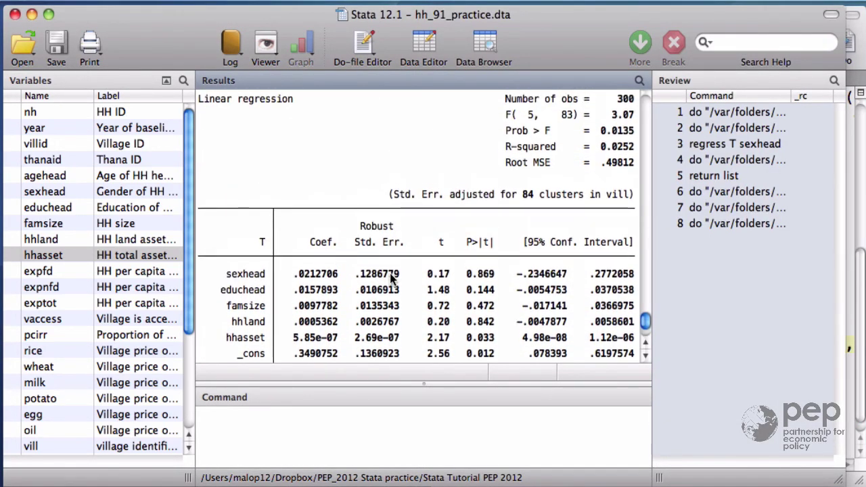